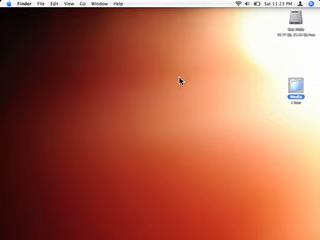
- Open the Media drive, then add its Movies folder and FinderScreenSnapz001.mov to the Dock
double_click(296, 88)
left_click(110, 56)
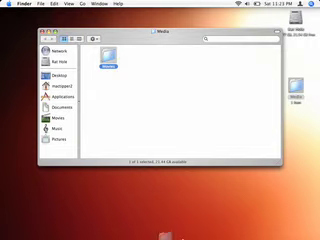
left_click_drag(165, 236, 193, 232)
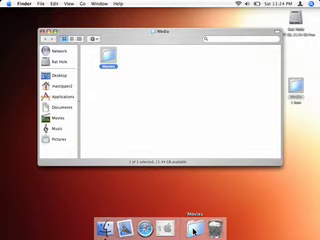
left_click(193, 232)
mouse_move(108, 55)
left_mouse_down()
mouse_move(156, 145)
mouse_move(181, 230)
left_mouse_up()
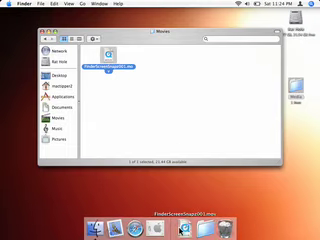
- Reopen Media > Movies and move FinderScreenSnapz001.mov into Pictures
key("super+w")
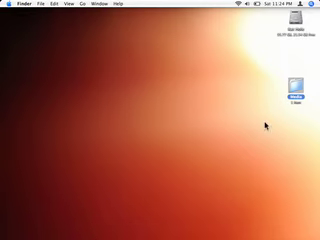
double_click(296, 88)
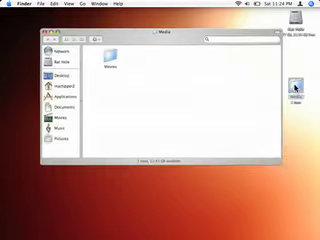
double_click(114, 60)
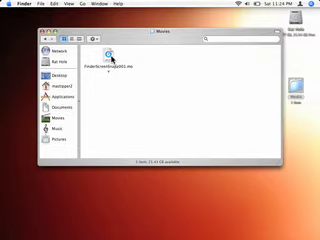
left_click_drag(112, 59, 60, 140)
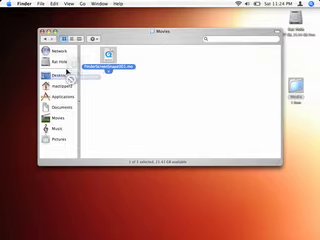
left_click_drag(59, 139, 58, 140)
- Move the movie from Pictures back into Media > Movies and close all windows
left_click(58, 140)
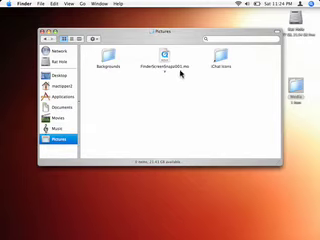
left_click_drag(164, 58, 298, 90)
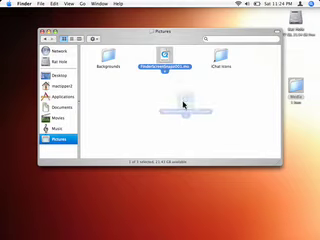
left_click_drag(298, 90, 110, 63)
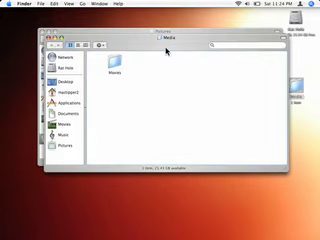
key("super+w")
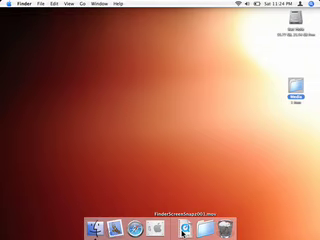
- Command-drag FinderScreenSnapz001.mov from the Dock to the middle of the desktop, keeping its Dock item
mouse_move(184, 229)
left_mouse_down()
mouse_move(164, 105)
mouse_move(137, 101)
left_mouse_up()
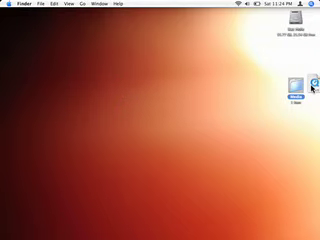
mouse_move(138, 98)
left_mouse_down()
mouse_move(298, 88)
mouse_move(148, 44)
mouse_move(138, 117)
mouse_move(180, 232)
mouse_move(175, 230)
left_mouse_up()
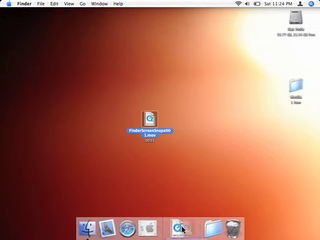
left_click_drag(175, 230, 184, 230)
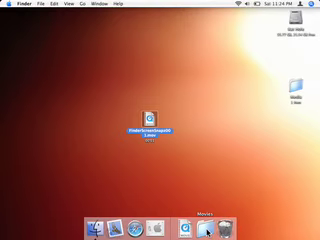
- Bring the Movies folder from the Dock to the desktop and put the movie file into it
left_click_drag(207, 231, 203, 128)
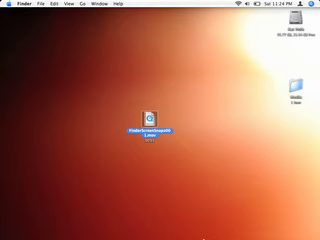
left_click_drag(203, 231, 209, 103)
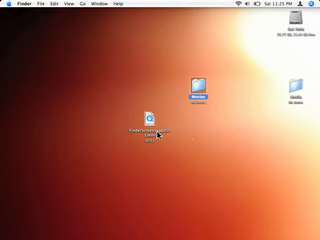
left_click_drag(151, 121, 200, 86)
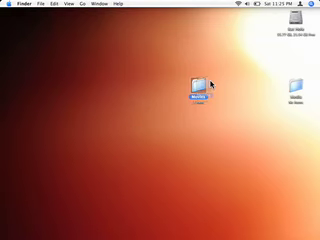
- Return the Movies folder to Media, check Media's contents, and pull another movie copy from the Dock
left_click_drag(211, 85, 295, 90)
double_click(295, 90)
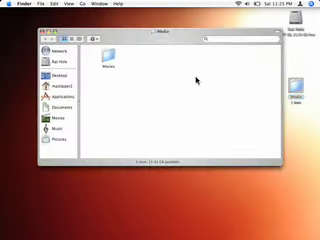
key("super+w")
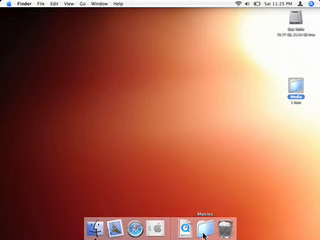
left_click_drag(184, 228, 157, 86)
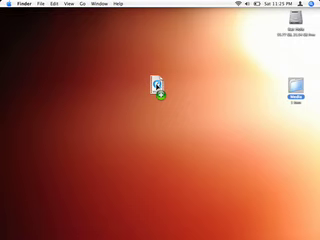
left_click_drag(157, 86, 157, 87)
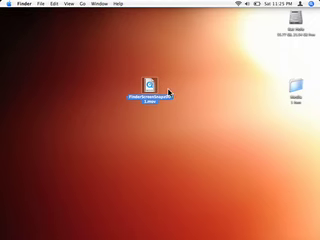
key("super+BackSpace")
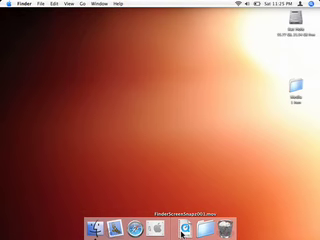
- Place an alias of FinderScreenSnapz001.mov from the Dock onto the desktop
right_click(184, 228)
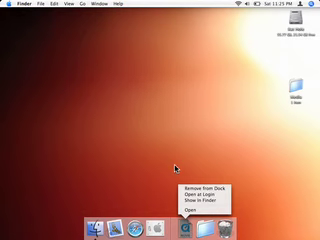
left_click(184, 230)
mouse_move(184, 233)
left_mouse_down()
mouse_move(168, 55)
mouse_move(165, 91)
left_mouse_up()
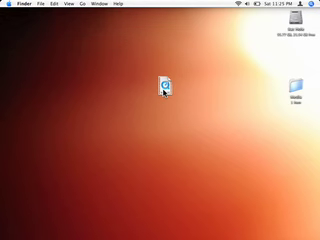
left_click_drag(165, 91, 165, 91)
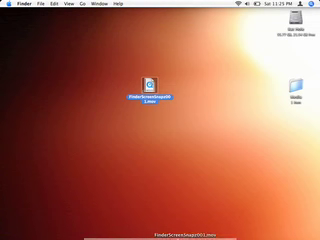
- Put the Movies folder from the Dock on the desktop and open it to check
left_click_drag(199, 227, 203, 148)
double_click(198, 152)
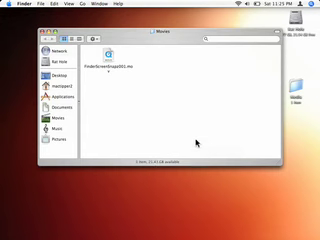
key("super+w")
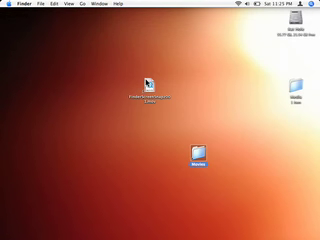
- Verify the movie alias with Show Original, then select the movie, Movies and Media icons
left_click(148, 84)
right_click(148, 82)
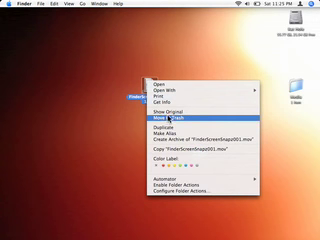
left_click(170, 113)
key("super+Up")
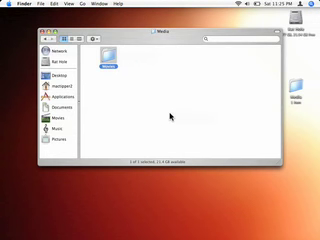
key("super+Up")
key("super+w")
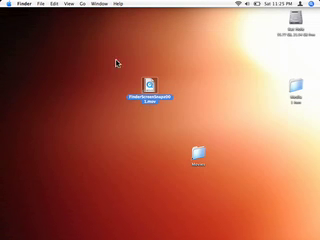
left_click_drag(116, 62, 314, 230)
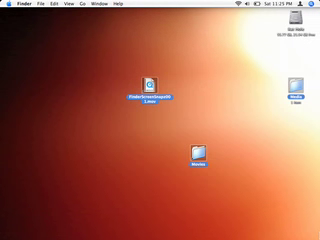